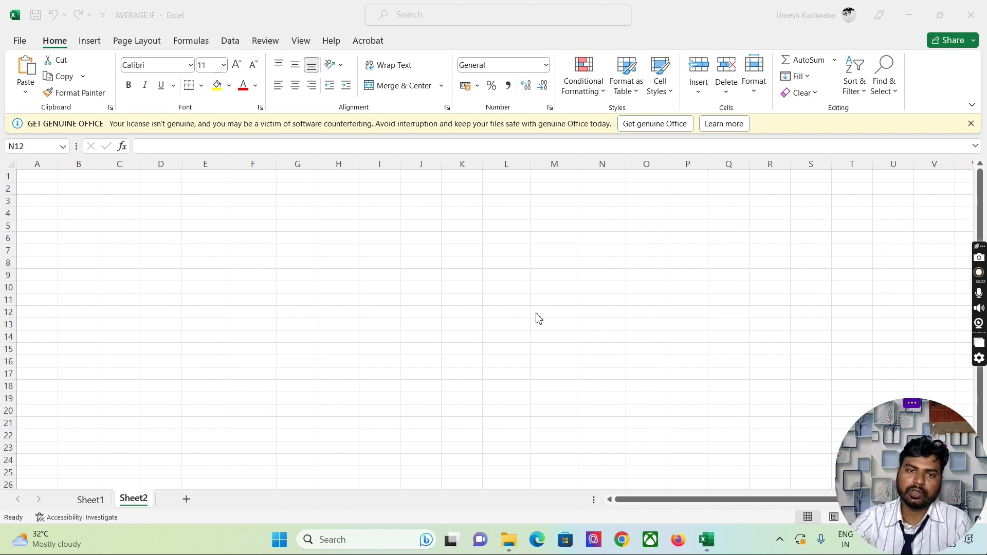
# Step: Enter start date 11-10-2022 in I5 and end date 10-10-2023 in J5
pyautogui.click(377, 230)
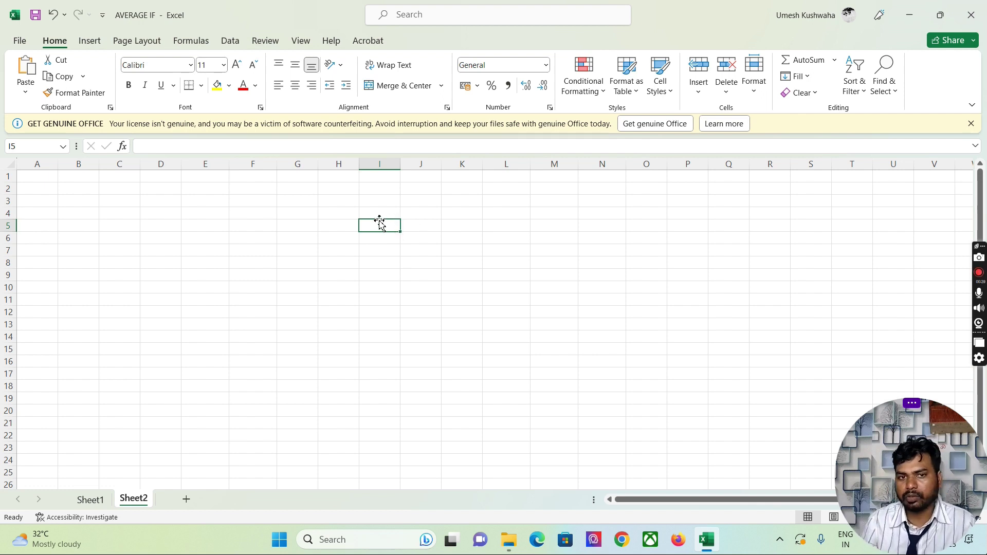
pyautogui.write('11/10/2022')
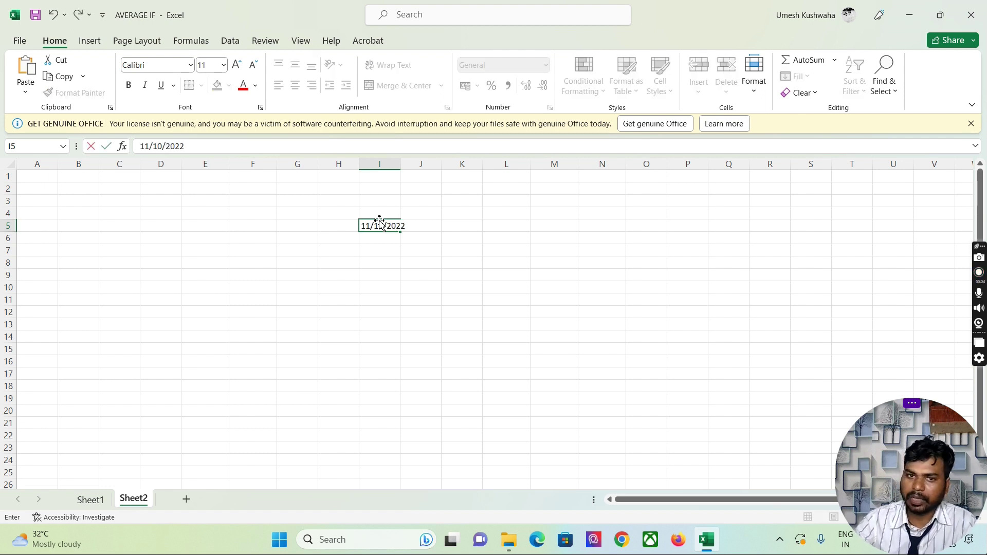
pyautogui.press('Tab')
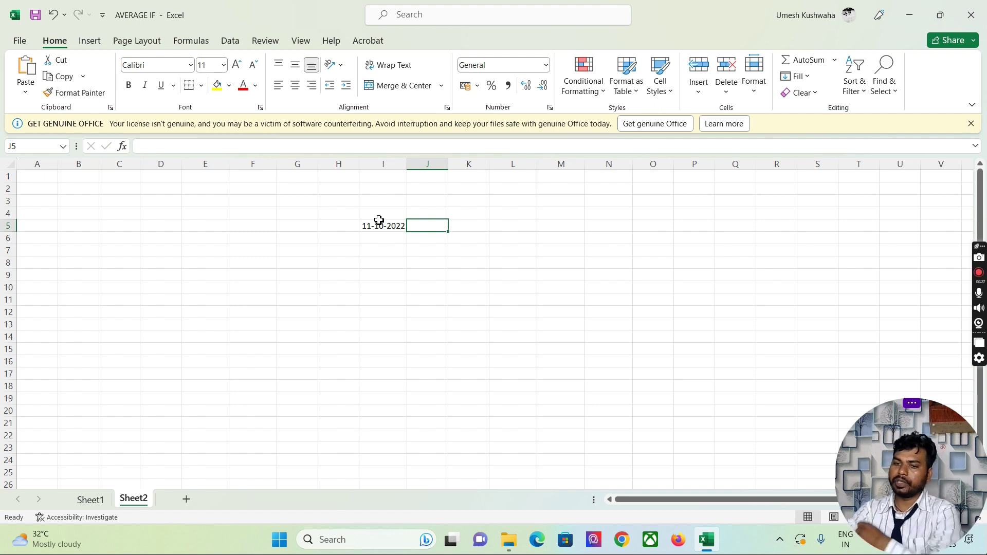
pyautogui.write('1')
pyautogui.press('BackSpace')
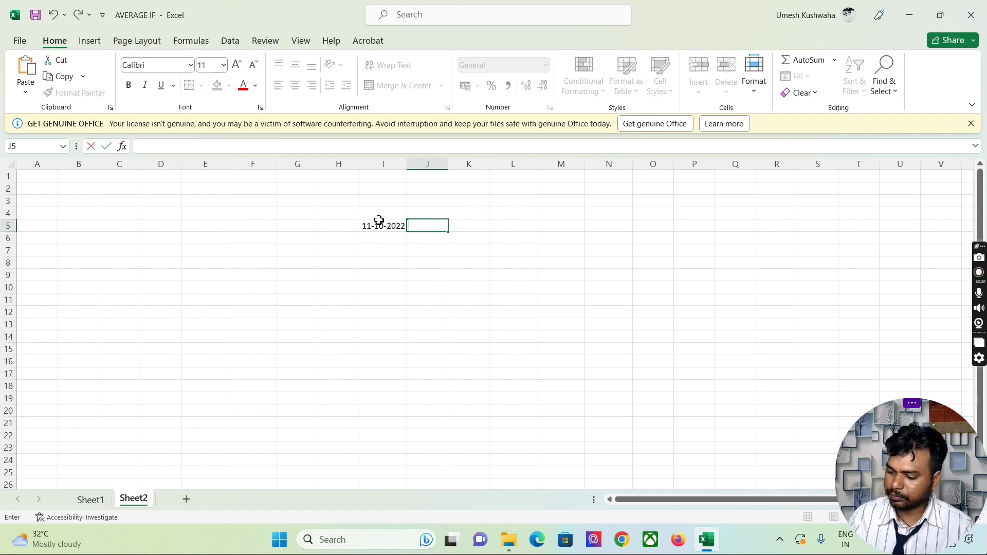
pyautogui.write('10/10/2023')
pyautogui.press('Return')
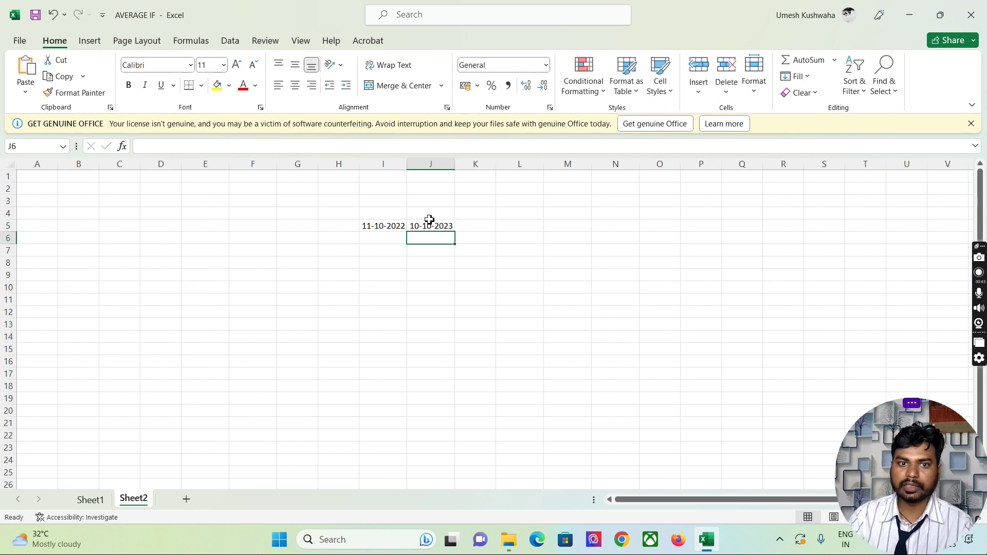
# Step: Check that I5 and J5 hold the dates as stored values
pyautogui.click(485, 226)
pyautogui.click(399, 226)
pyautogui.click(430, 226)
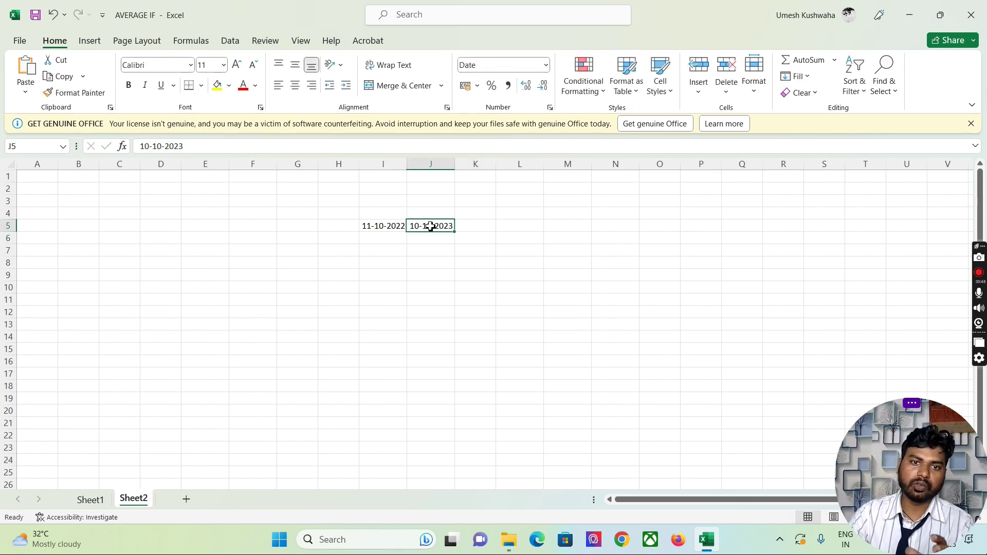
pyautogui.click(388, 232)
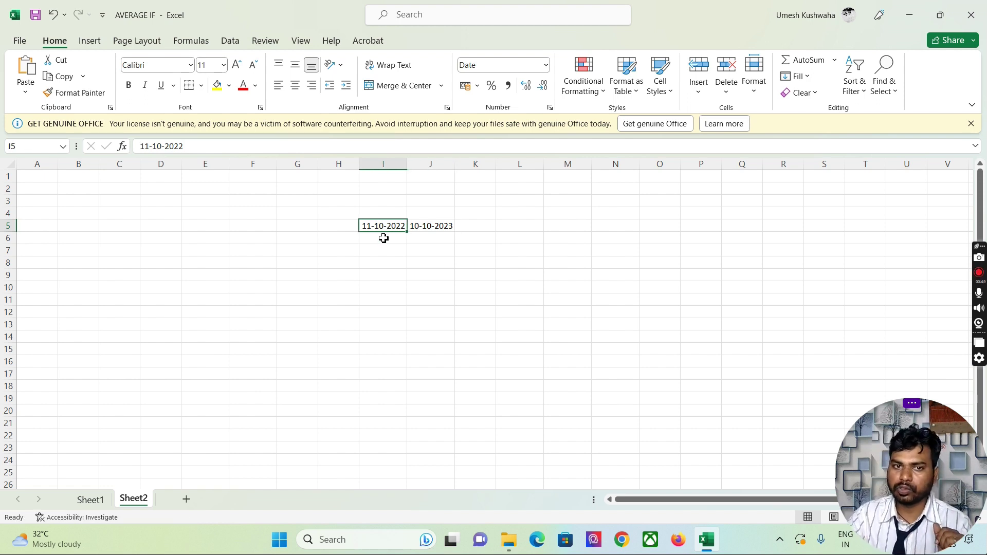
# Step: Enter year-end 31-03-2023 in I6 and =I6-I5 in I7, giving 171 days
pyautogui.click(385, 240)
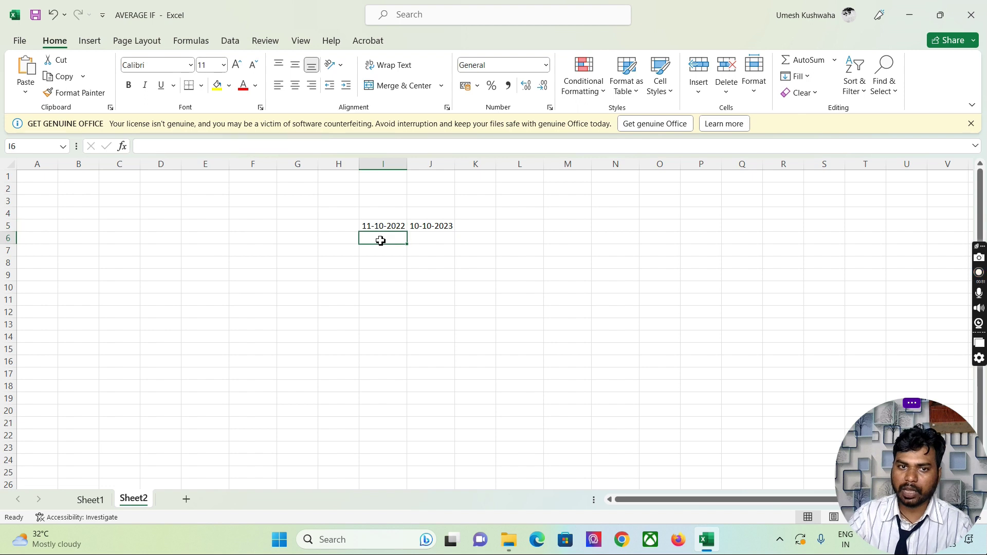
pyautogui.write('3-')
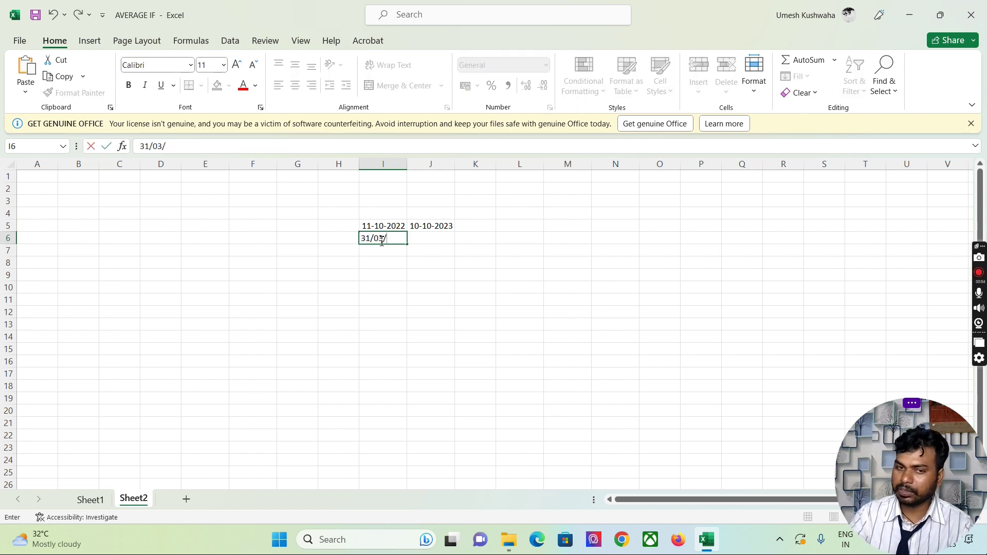
pyautogui.write('2023')
pyautogui.press('Return')
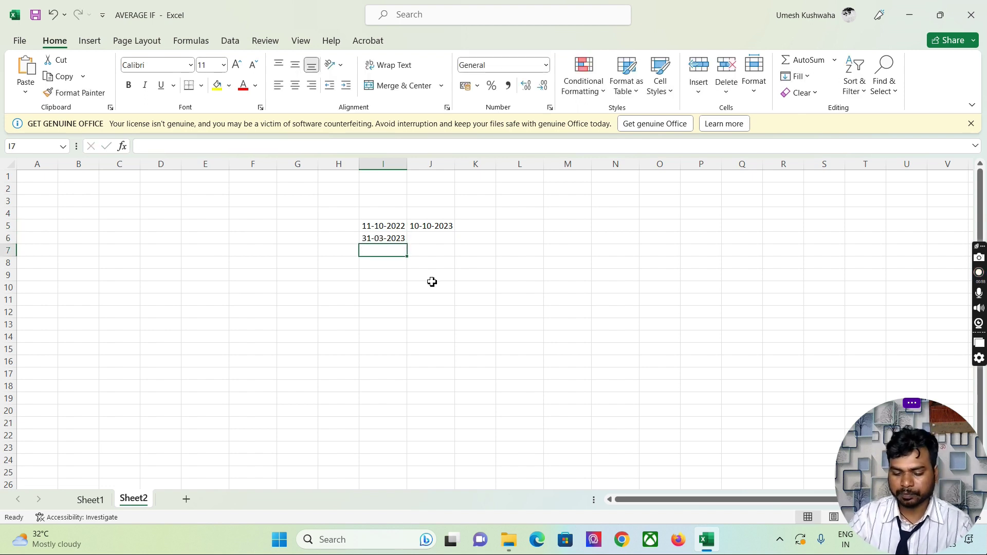
pyautogui.write('=')
pyautogui.press('Up')
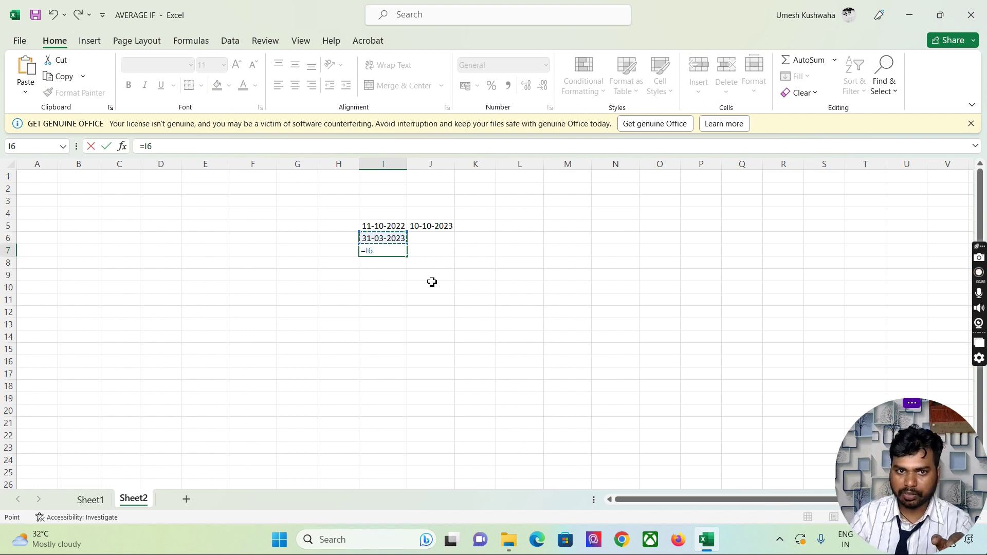
pyautogui.write('-')
pyautogui.press('Up')
pyautogui.press('Up')
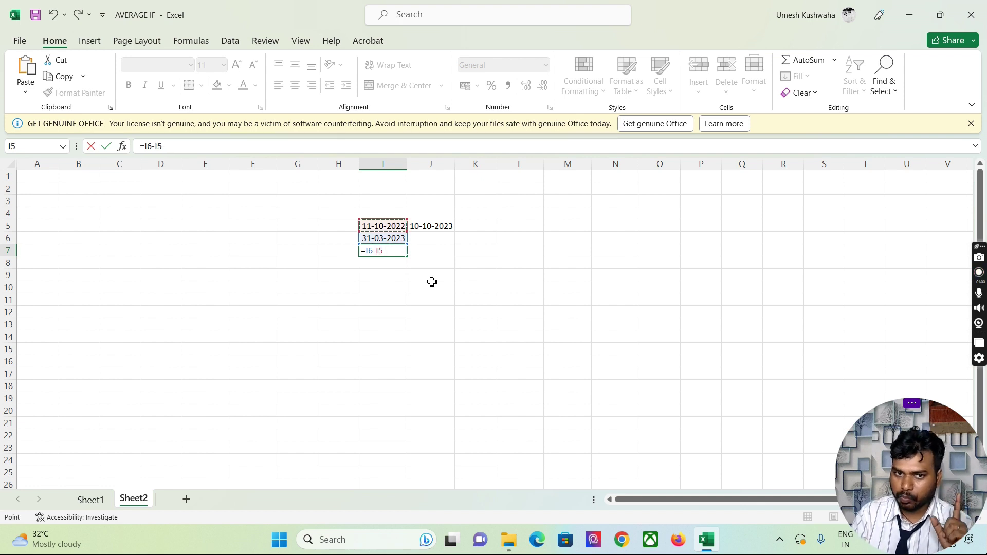
pyautogui.press('Return')
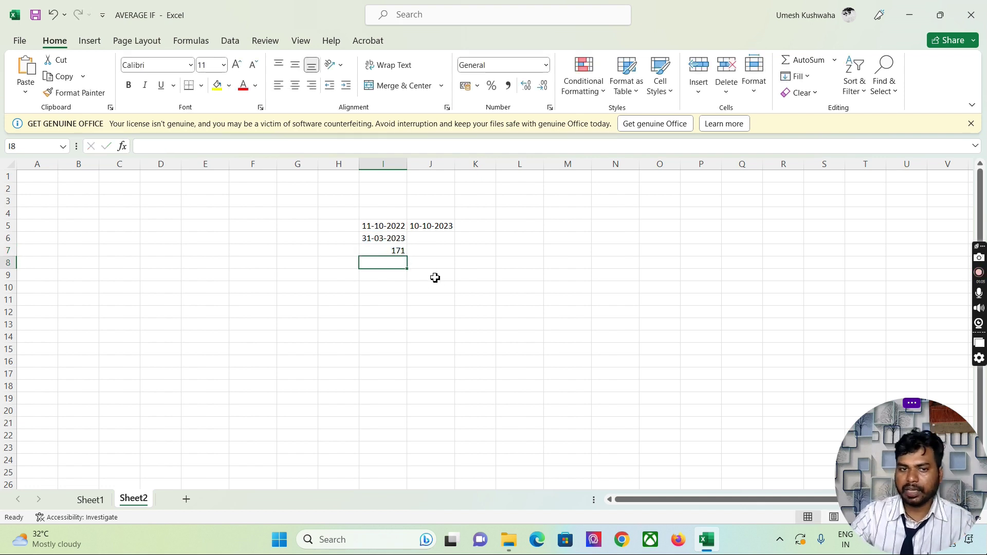
# Step: Label the 171 days with DAY in J7 and 22-23 in K7
pyautogui.click(421, 252)
pyautogui.write('DAY')
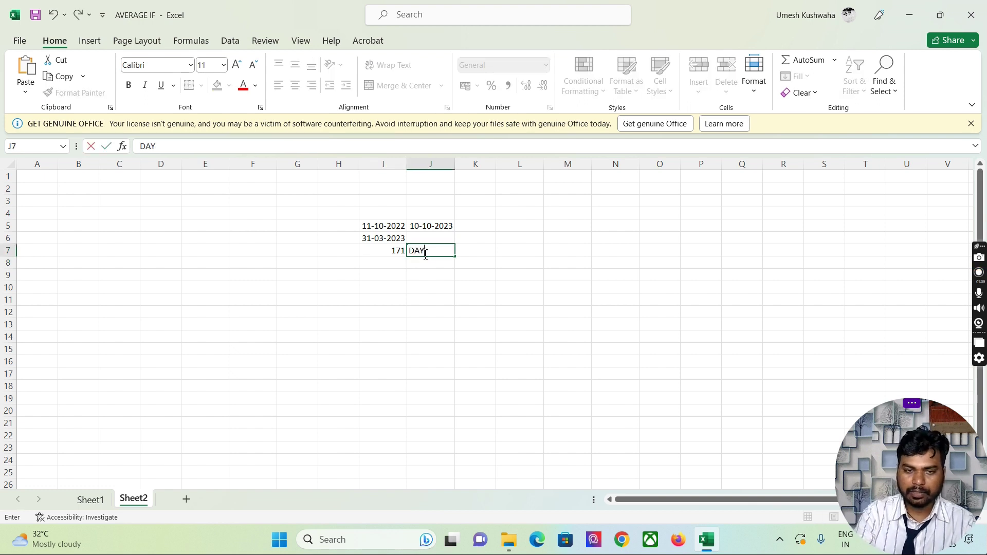
pyautogui.press('Tab')
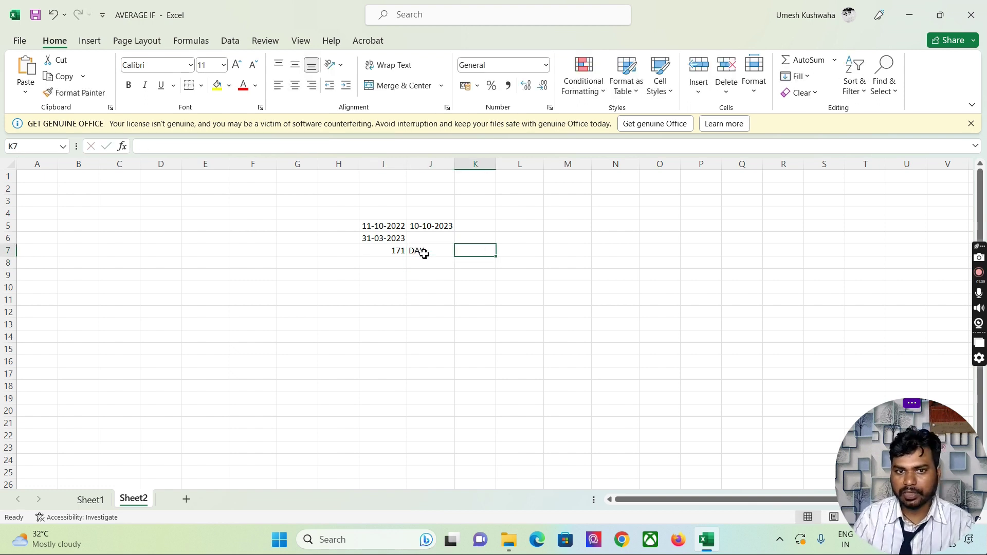
pyautogui.write('2')
pyautogui.write('1')
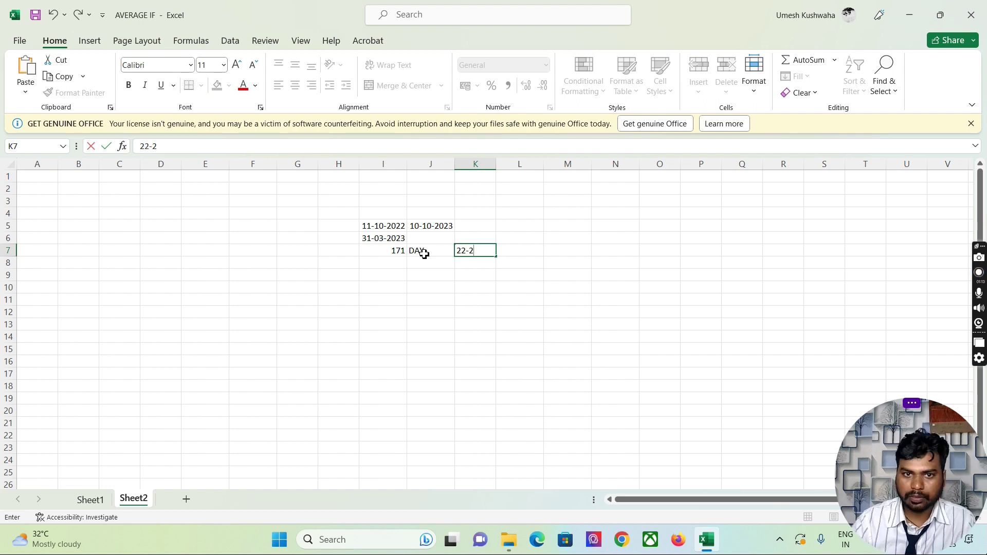
pyautogui.write('3')
pyautogui.press('Return')
pyautogui.click(403, 262)
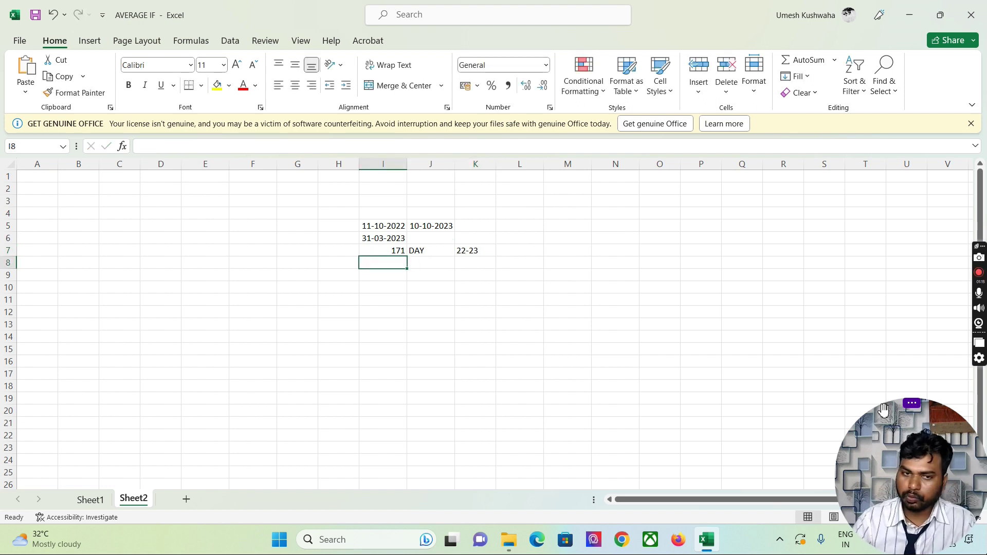
# Step: Enter =365-I7 in I8 so the remaining days show 194
pyautogui.write('=I7-365')
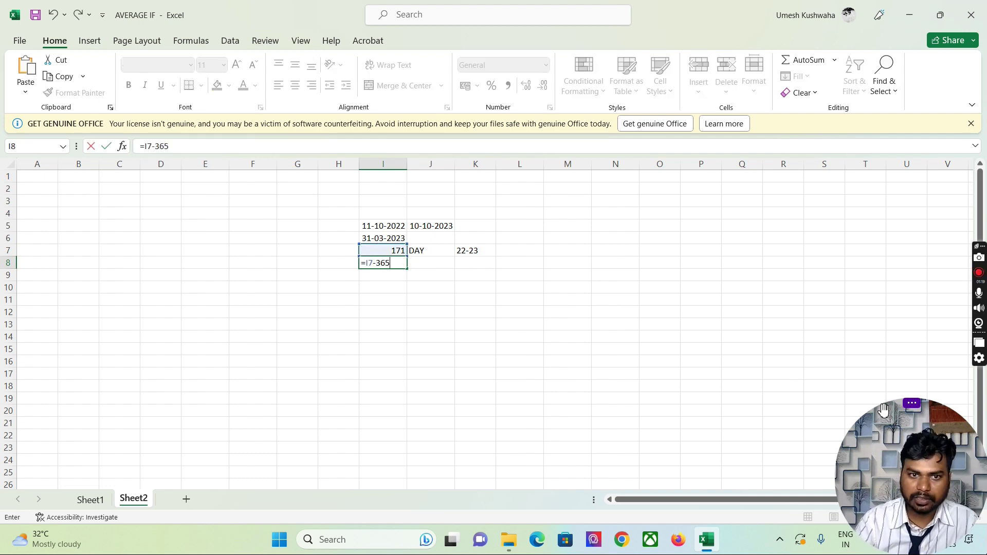
pyautogui.press('Return')
pyautogui.press('Up')
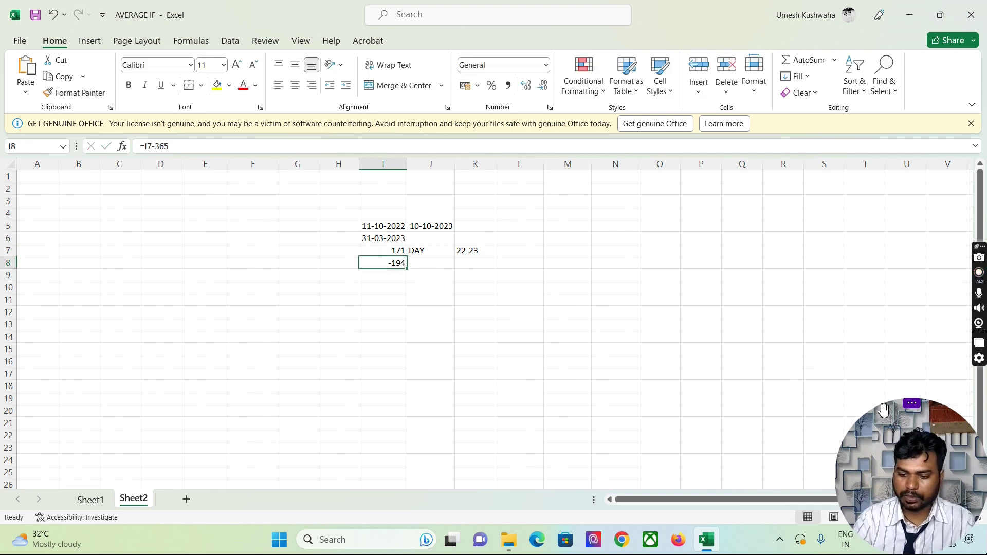
pyautogui.write('=')
pyautogui.write('5-')
pyautogui.press('Up')
pyautogui.press('Up')
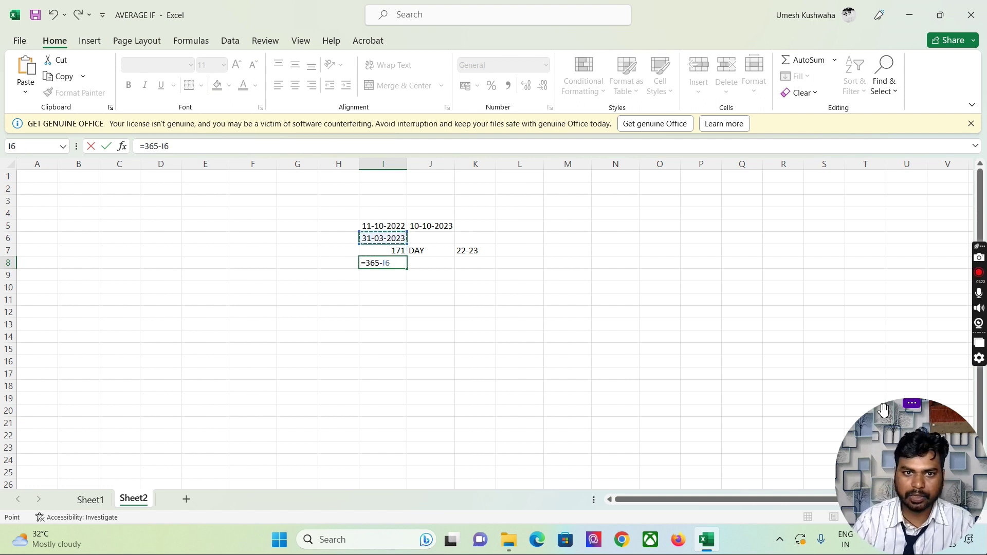
pyautogui.press('Down')
pyautogui.press('Return')
# Step: Label the 194 days with DAY in J8 and 23-24 in K8
pyautogui.press('Up')
pyautogui.press('Right')
pyautogui.write('DAY')
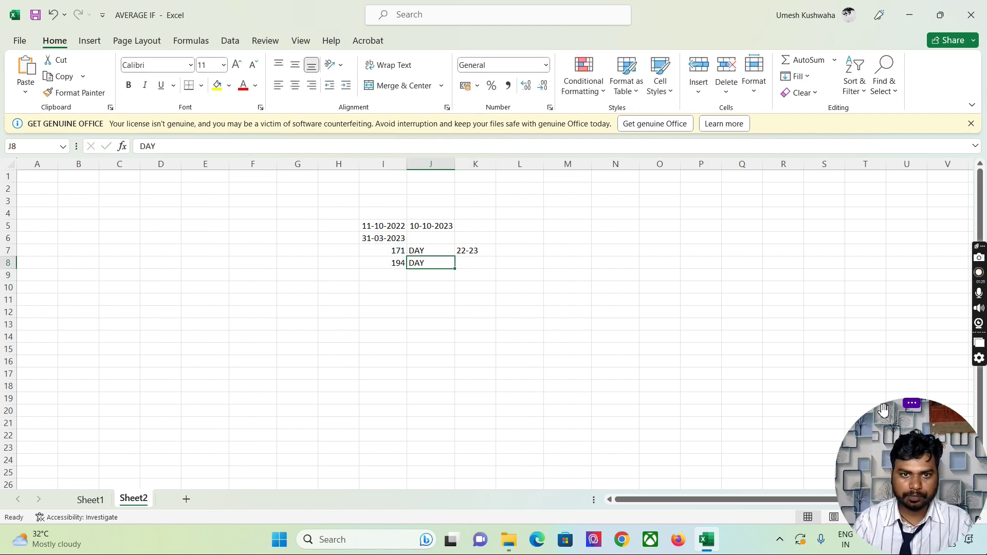
pyautogui.press('Up')
pyautogui.press('Down')
pyautogui.press('Right')
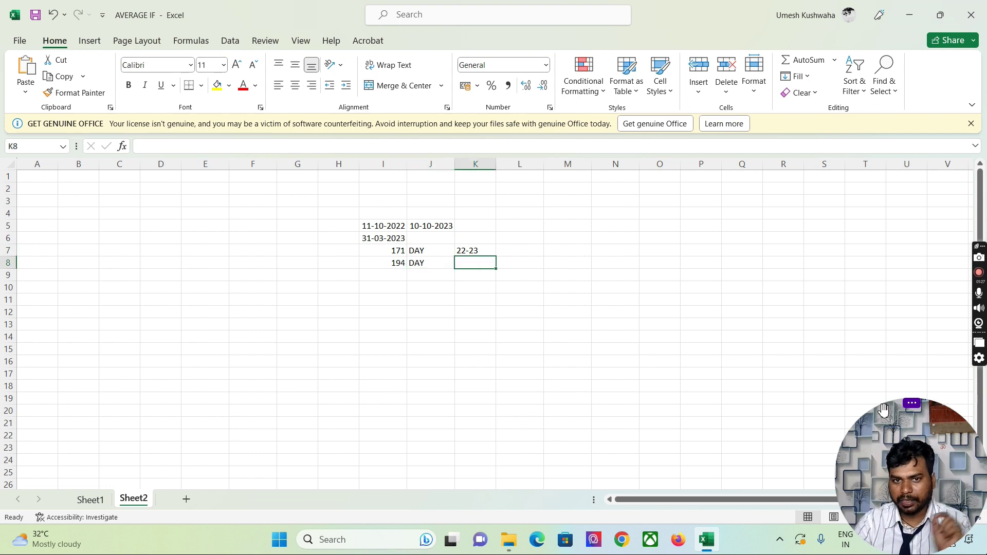
pyautogui.write('23-24')
pyautogui.press('Return')
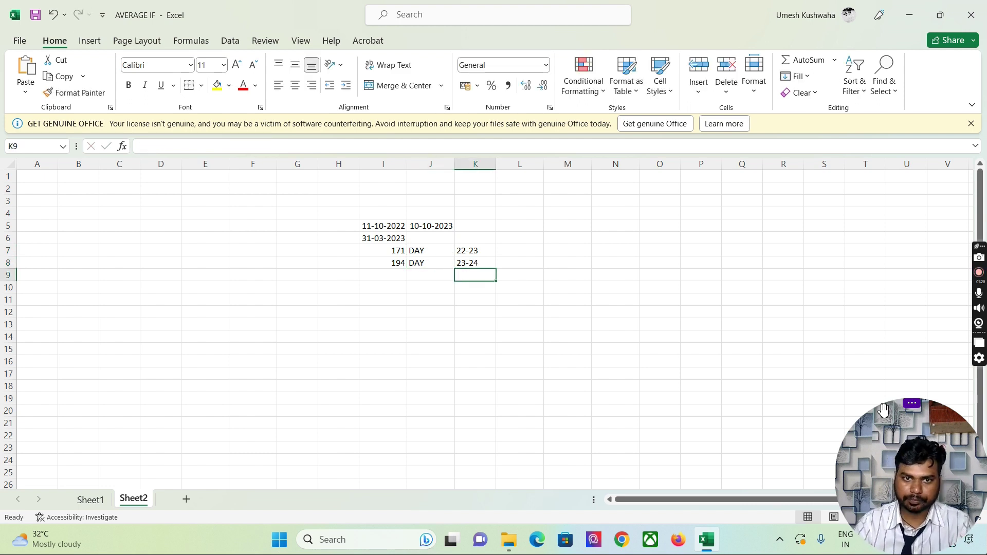
pyautogui.press('Up')
pyautogui.press('Down')
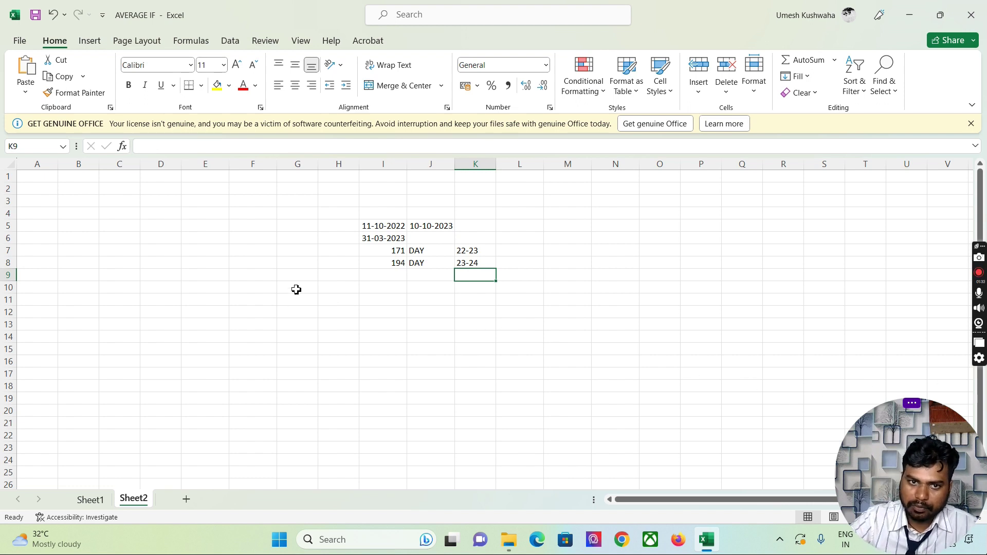
# Step: Review the 171 and 194 day counts with their year labels and select the 23-24 row
pyautogui.click(374, 252)
pyautogui.click(492, 250)
pyautogui.click(530, 250)
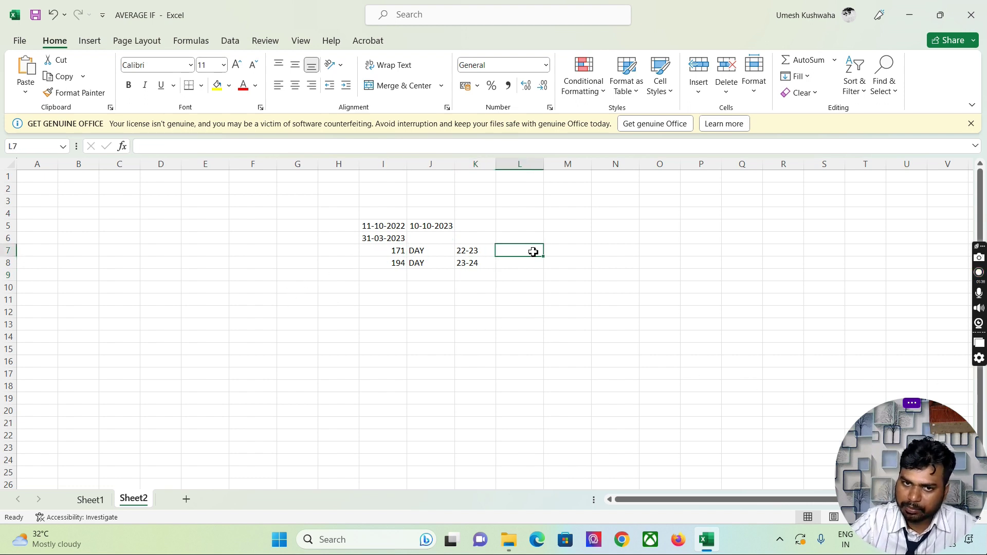
pyautogui.click(477, 250)
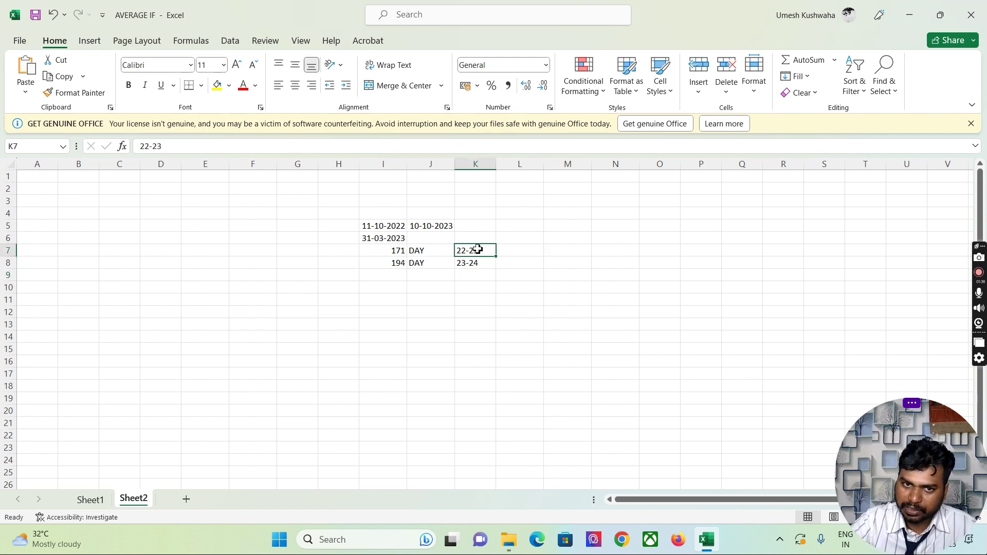
pyautogui.click(387, 264)
pyautogui.click(488, 264)
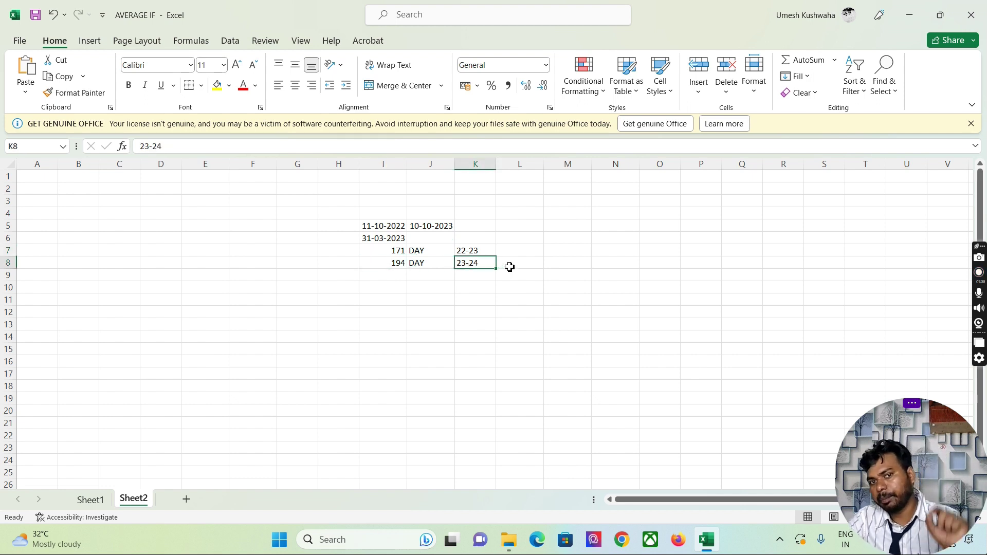
pyautogui.moveTo(384, 264); pyautogui.dragTo(486, 263)
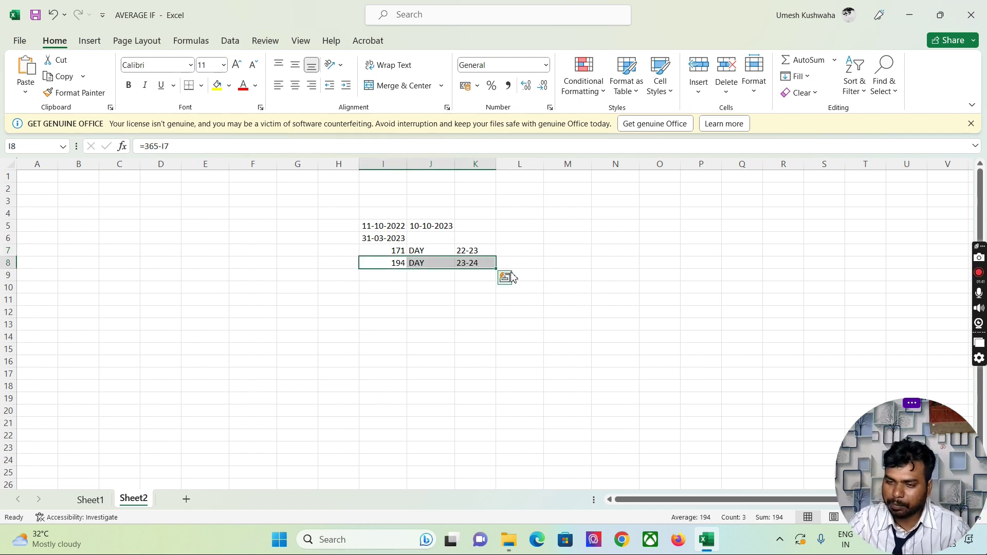
# Step: Undo a 100000 entry in M5 that turned into a date
pyautogui.click(460, 300)
pyautogui.click(536, 234)
pyautogui.click(547, 228)
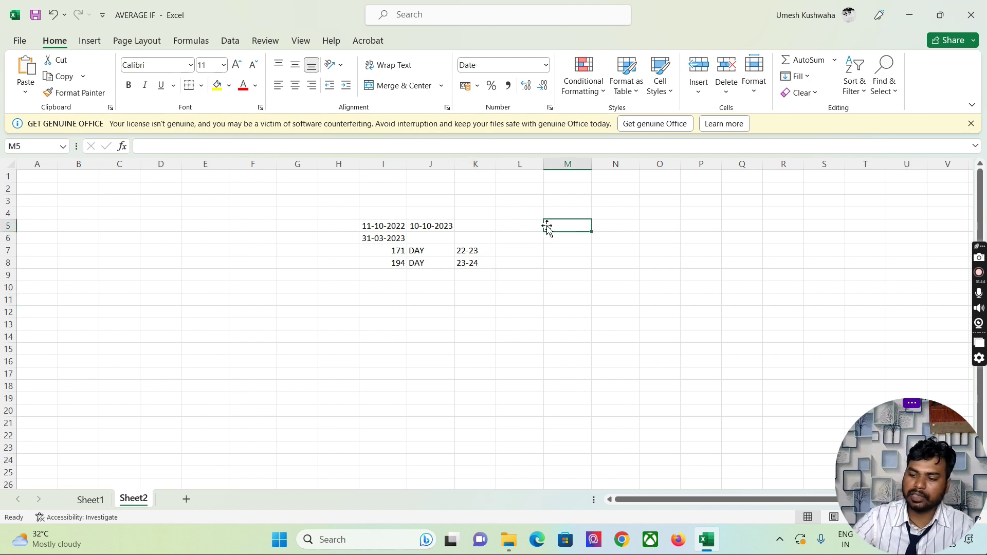
pyautogui.write('100000')
pyautogui.press('Return')
pyautogui.click(545, 226)
pyautogui.hotkey('ctrl', 'z')
# Step: Enter the 10000 premium in L10 and give it comma format, 10,000.00
pyautogui.click(544, 286)
pyautogui.click(524, 285)
pyautogui.write('10000')
pyautogui.press('Return')
pyautogui.click(521, 286)
pyautogui.click(508, 85)
pyautogui.click(544, 306)
pyautogui.click(538, 291)
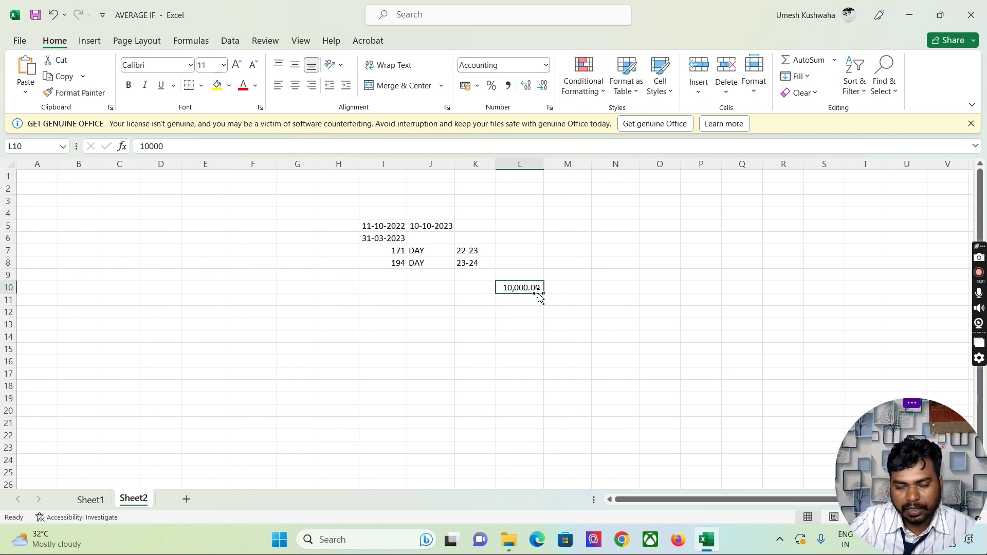
# Step: Enter =L10/365 in L11 for a daily premium of 27.40
pyautogui.click(393, 225)
pyautogui.click(523, 300)
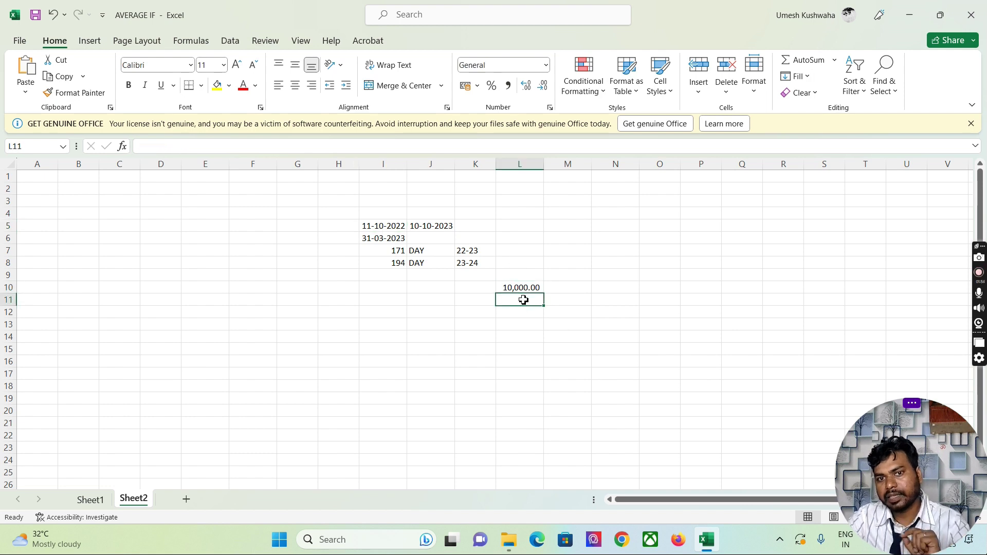
pyautogui.write('=')
pyautogui.click(537, 290)
pyautogui.write('/365')
pyautogui.press('Return')
pyautogui.click(538, 300)
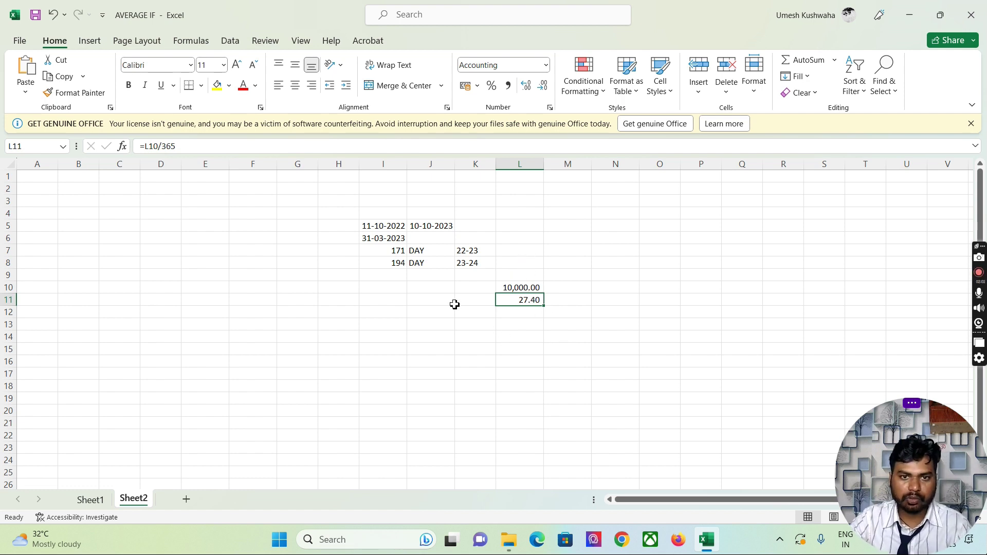
# Step: Move the DAY and year labels from J7:K8 one column right to K7
pyautogui.click(442, 250)
pyautogui.moveTo(442, 250); pyautogui.dragTo(469, 263)
pyautogui.hotkey('ctrl', 'c')
pyautogui.click(478, 252)
pyautogui.hotkey('ctrl', 'v')
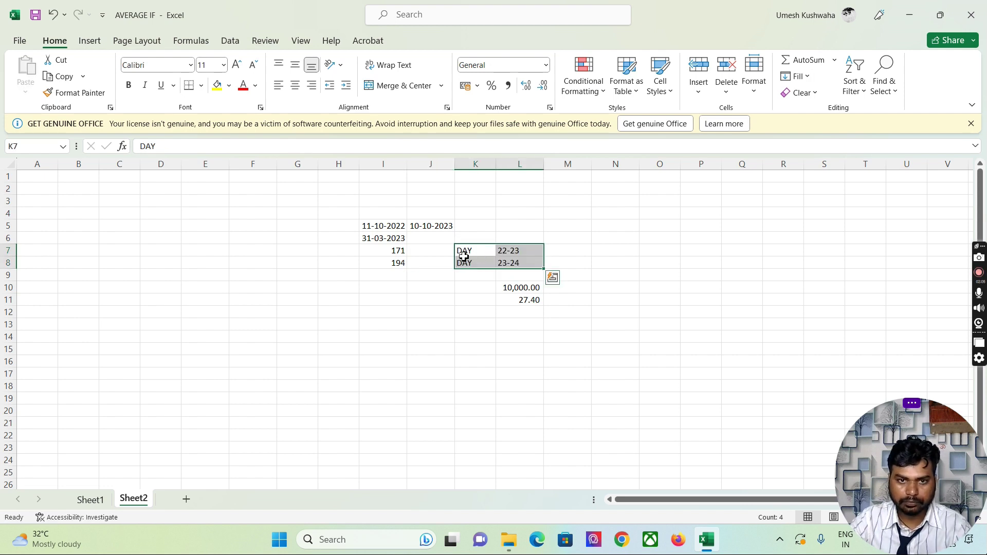
# Step: Enter the 27.4 daily rate in J7 and fill it down to J8
pyautogui.click(437, 249)
pyautogui.write('7')
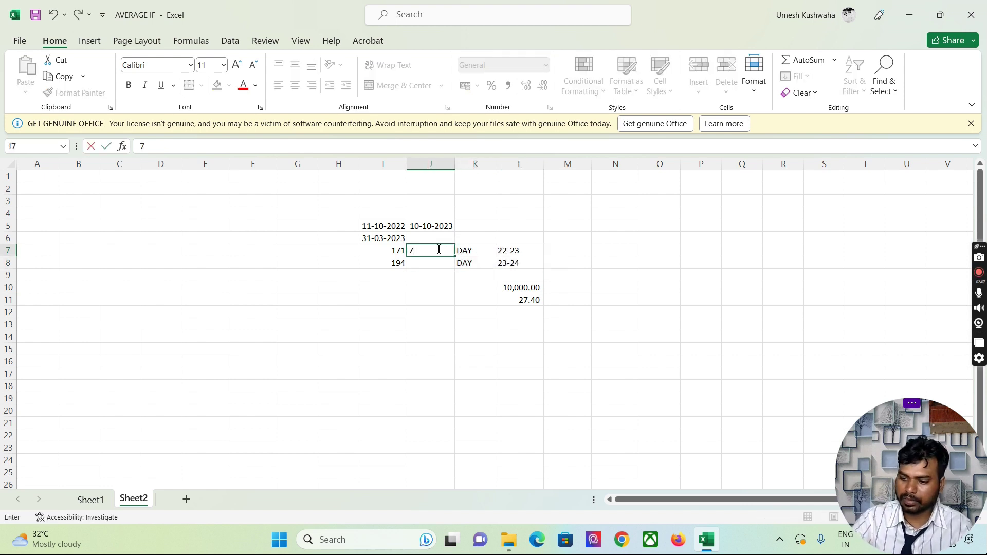
pyautogui.press('Escape')
pyautogui.write('27')
pyautogui.hotkey('ctrl', 'Return')
pyautogui.press('Return')
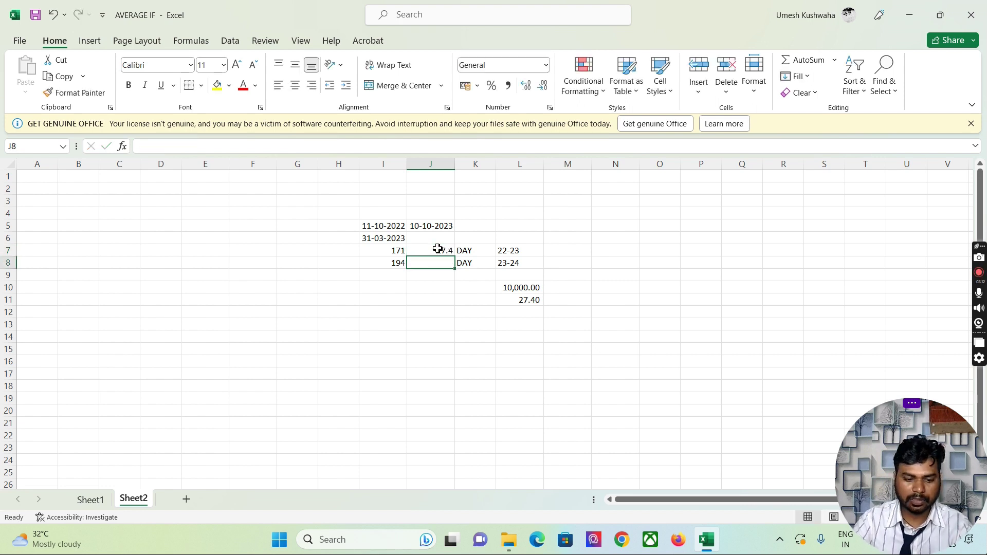
pyautogui.hotkey('ctrl', 'd')
# Step: Enter =I7*J7 in M7 and fill down to M8, giving 4685.4 and 5315.6
pyautogui.press('Right')
pyautogui.press('Right')
pyautogui.press('Up')
pyautogui.press('Right')
pyautogui.write('=')
pyautogui.press('Left')
pyautogui.press('Left')
pyautogui.press('Left')
pyautogui.press('Left')
pyautogui.write('*')
pyautogui.press('Left')
pyautogui.press('Left')
pyautogui.press('Left')
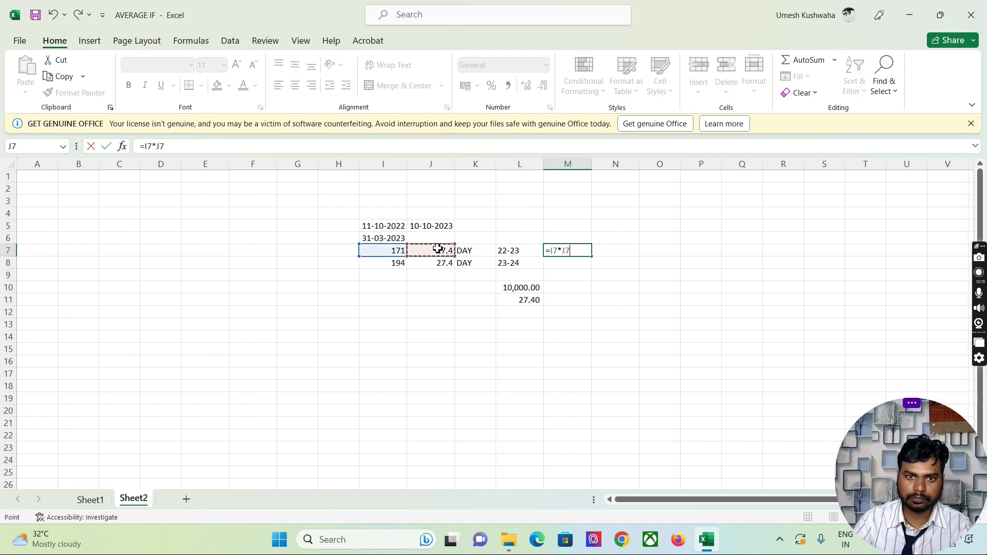
pyautogui.press('Return')
pyautogui.hotkey('ctrl', 'd')
# Step: Start a SUM total formula in M9 below the two year amounts
pyautogui.press('Down')
pyautogui.write('-')
pyautogui.press('Return')
pyautogui.press('Up')
pyautogui.write('-')
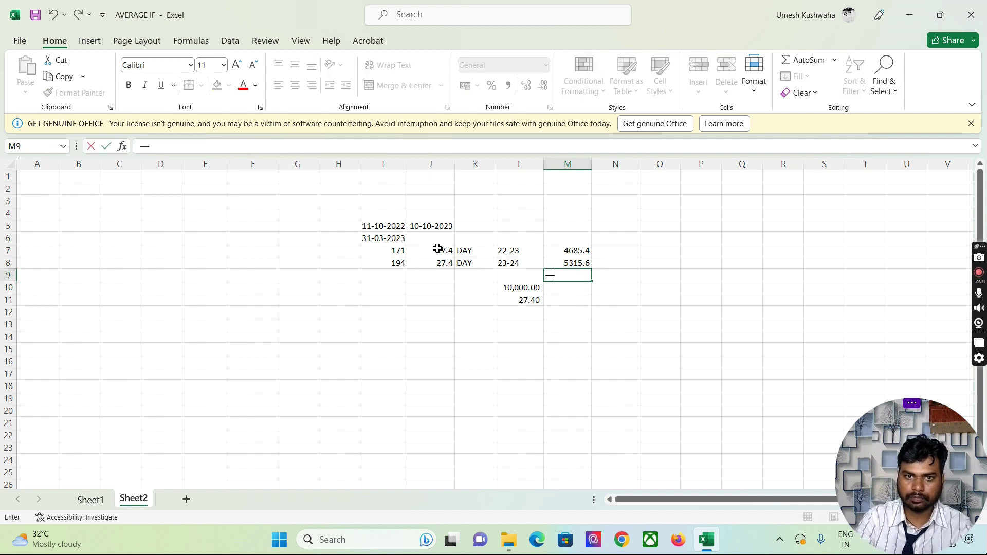
pyautogui.write('=S')
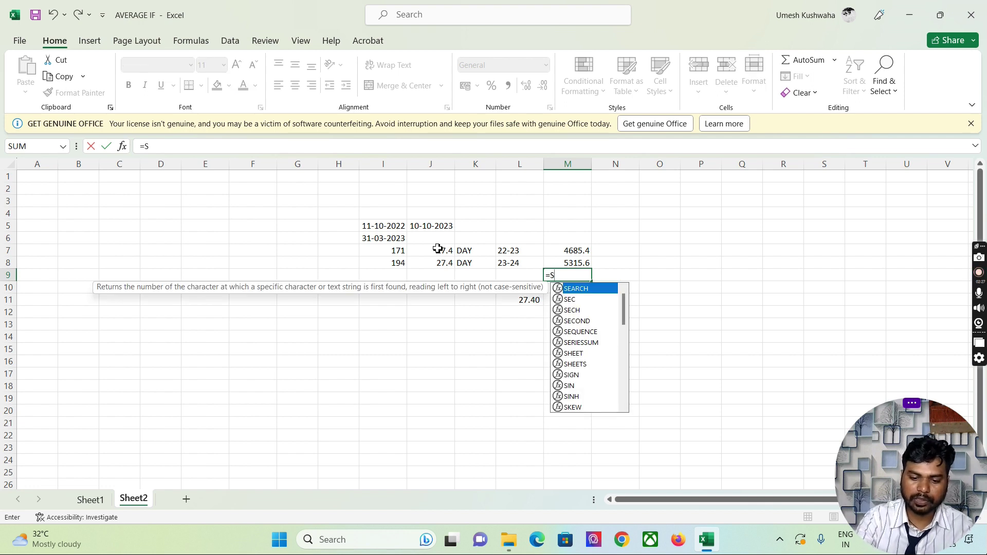
pyautogui.write('UM(')
# Step: Complete =SUM(M7:M8) in M9, show M7:M9 with two decimals, and autofit column M
pyautogui.press('Up')
pyautogui.hotkey('shift', 'Up')
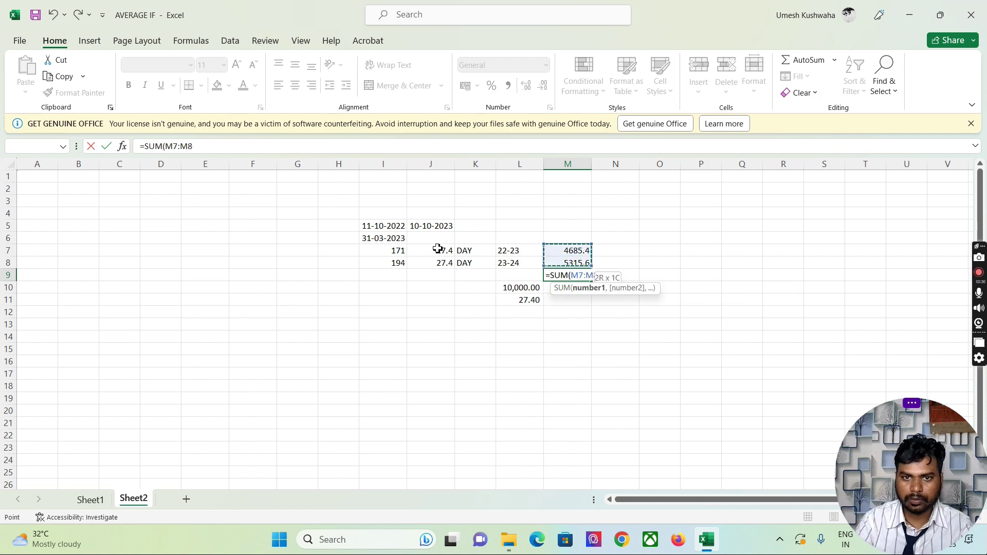
pyautogui.press('Return')
pyautogui.moveTo(560, 250); pyautogui.dragTo(566, 276)
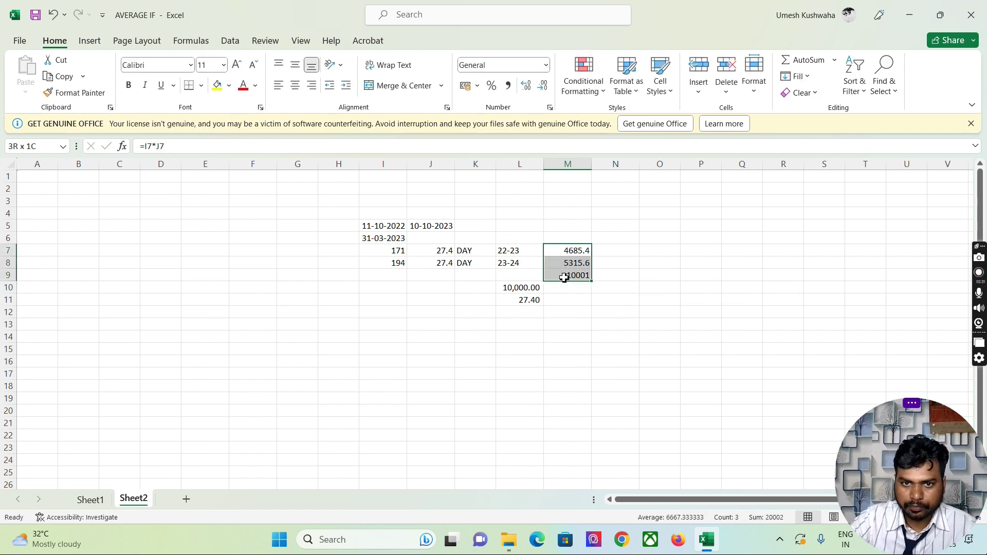
pyautogui.click(525, 85)
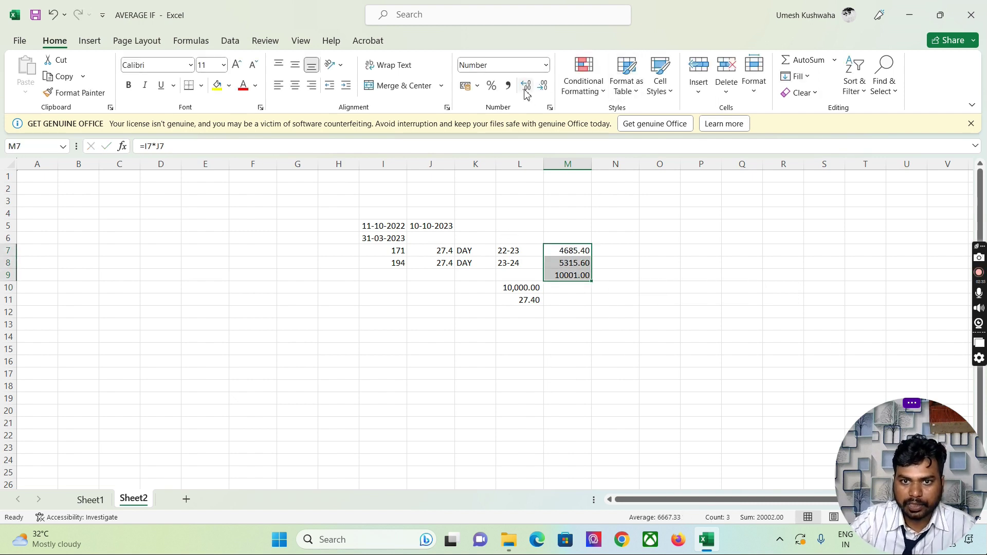
pyautogui.doubleClick(591, 164)
# Step: Recheck the 22-23 amount formula in M7 and the DAY label in K7
pyautogui.click(618, 269)
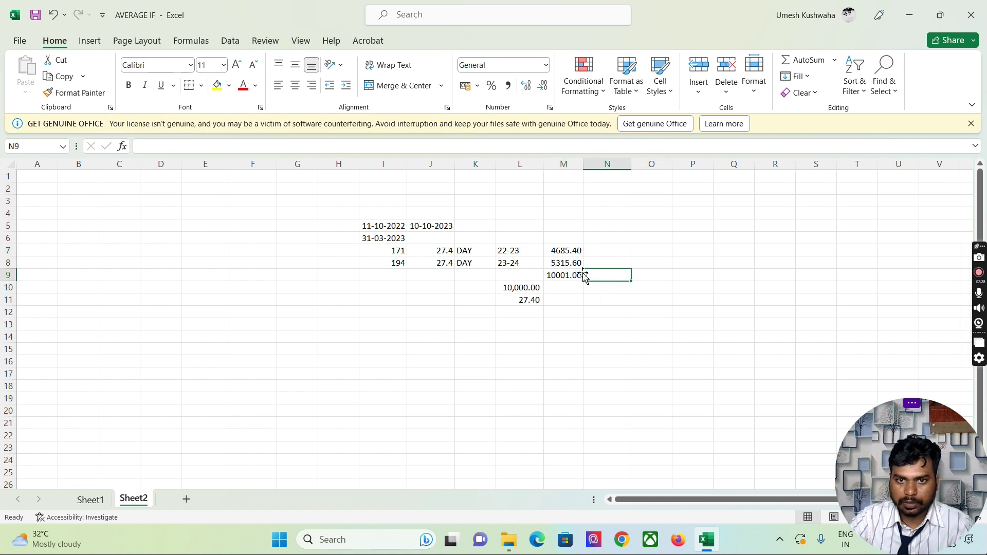
pyautogui.click(560, 249)
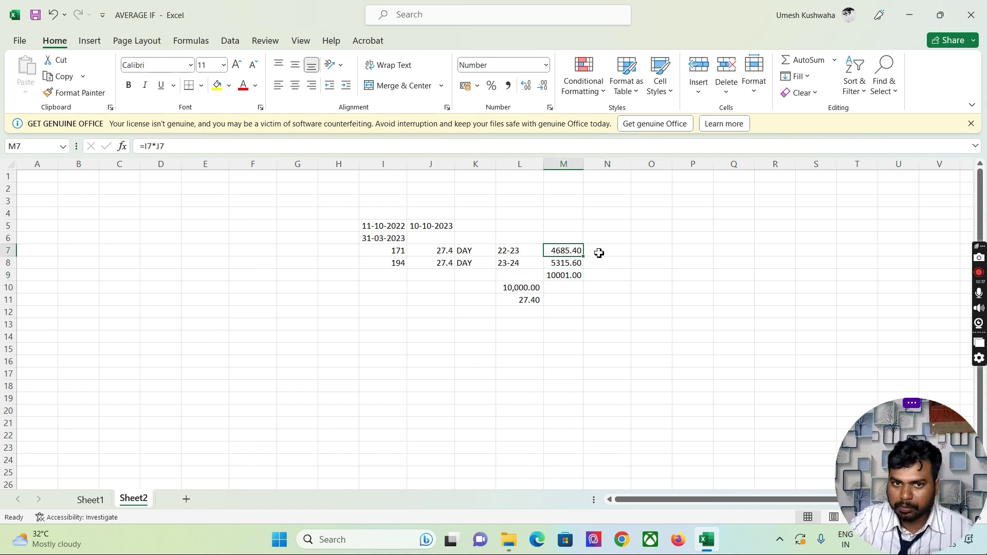
pyautogui.click(493, 252)
pyautogui.click(565, 250)
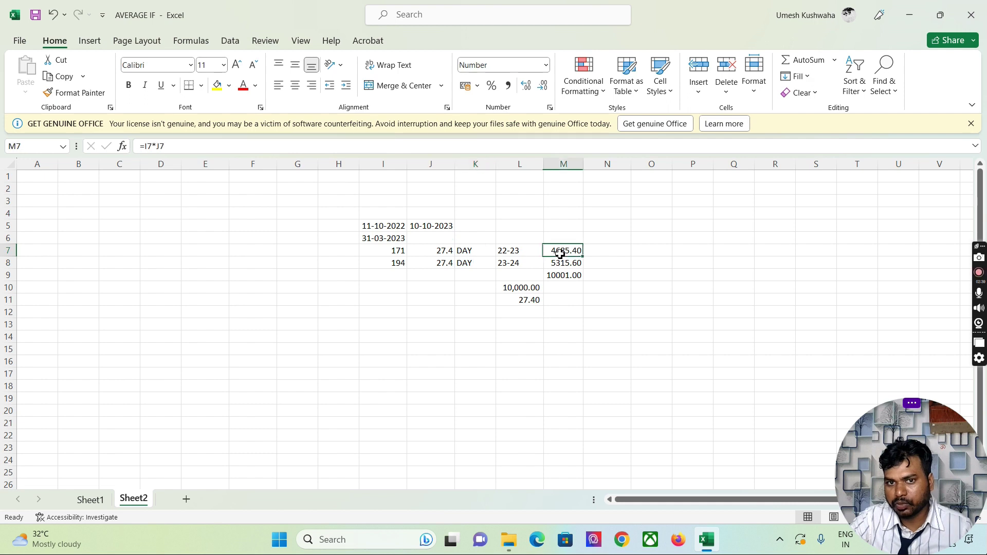
pyautogui.click(607, 250)
pyautogui.click(655, 248)
# Step: Type INSURANCE in O7 and PREPAID INSURANCE in O8 beside the year amounts
pyautogui.write('INSURANCE')
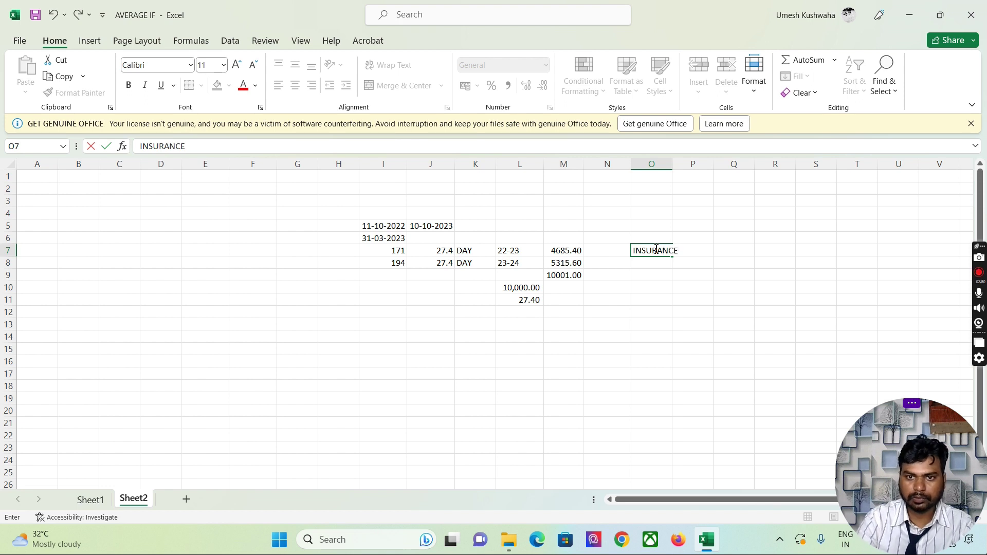
pyautogui.press('Return')
pyautogui.click(654, 249)
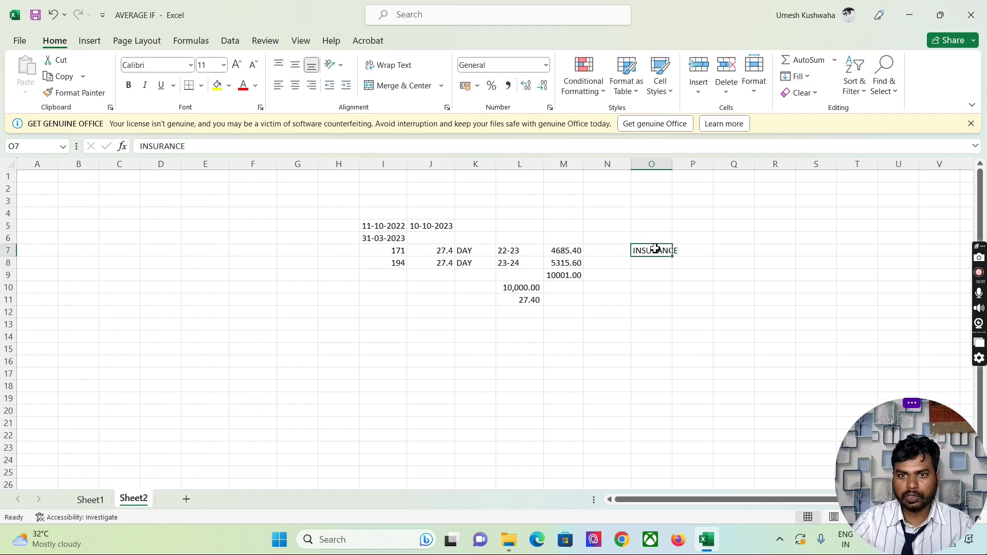
pyautogui.click(647, 268)
pyautogui.write('PREPAID IN')
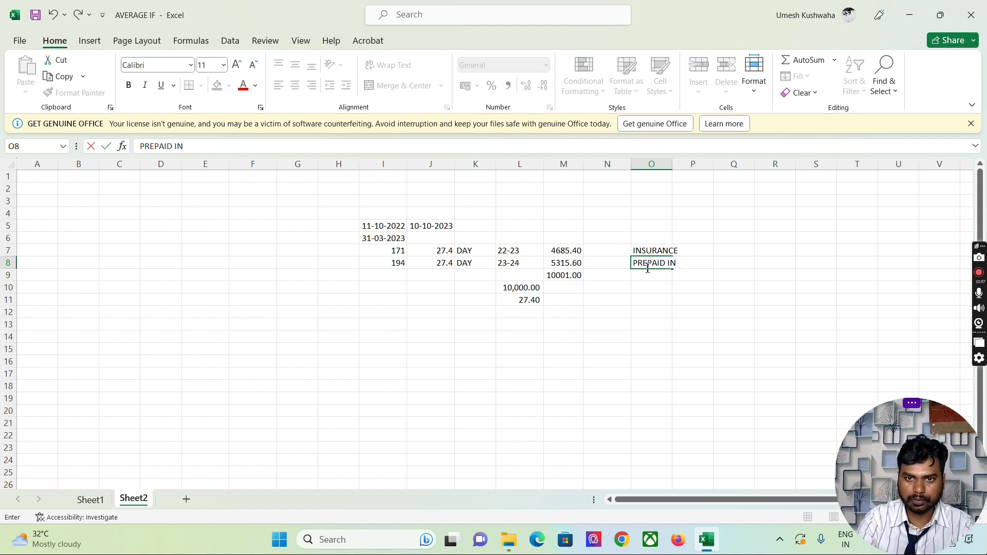
pyautogui.write('SURANCE')
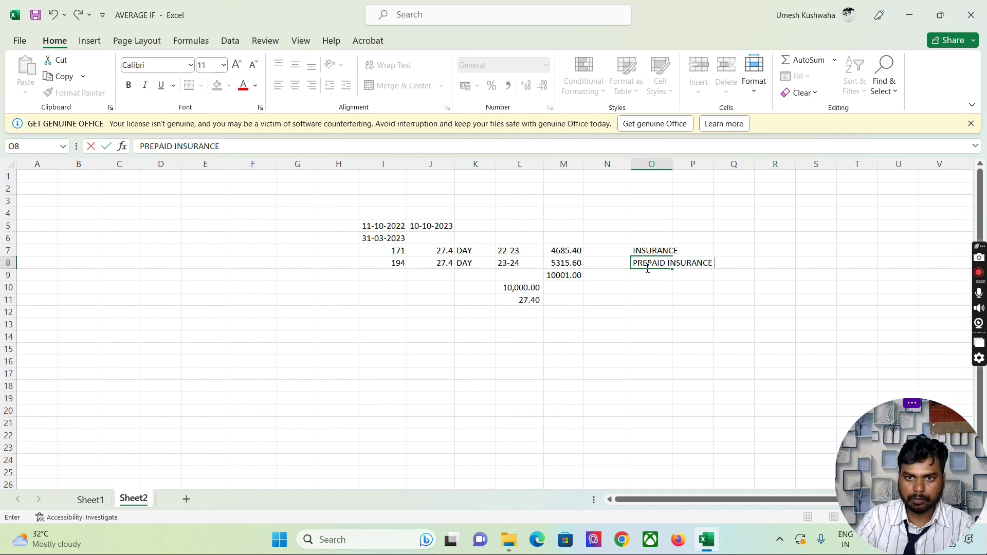
pyautogui.press('Return')
pyautogui.click(647, 267)
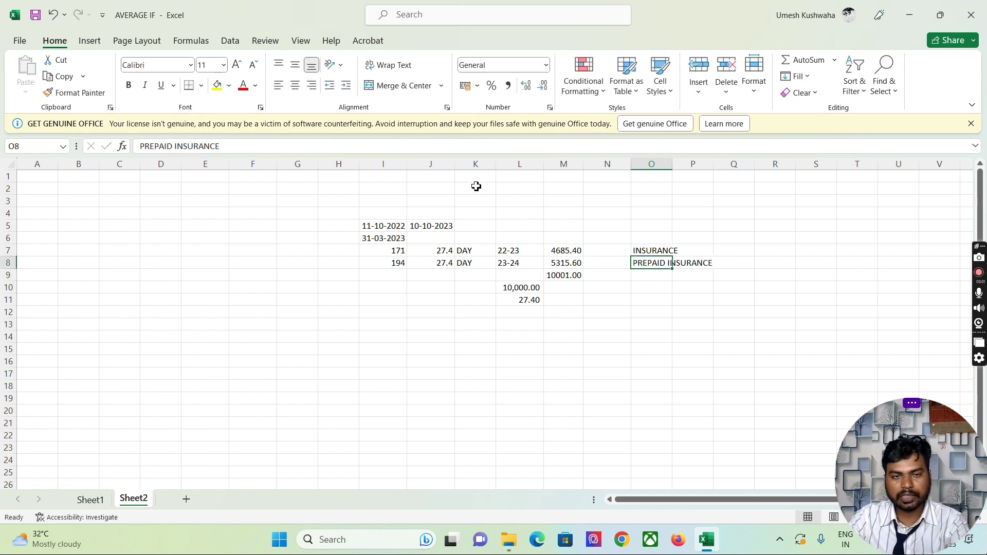